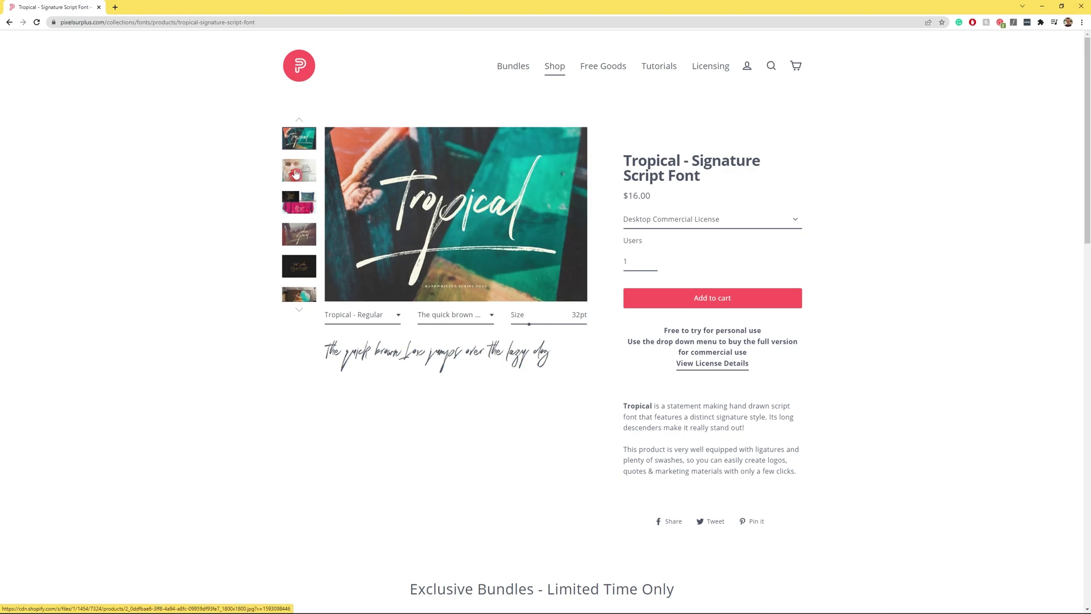
Step: Flip through the Tropical font's product preview images
left_click(295, 172)
left_click(295, 172)
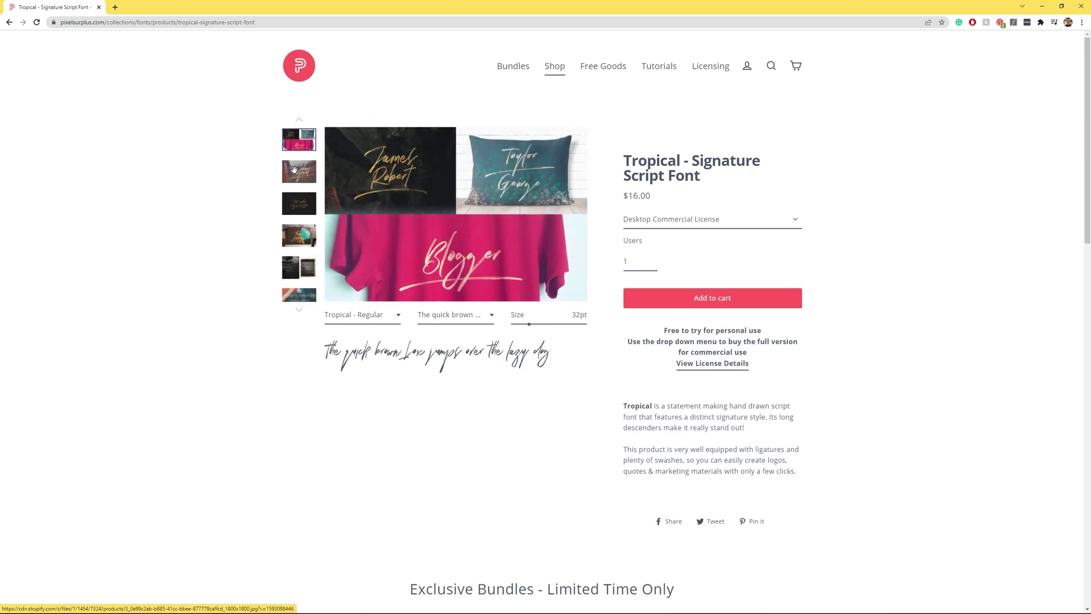
left_click(296, 172)
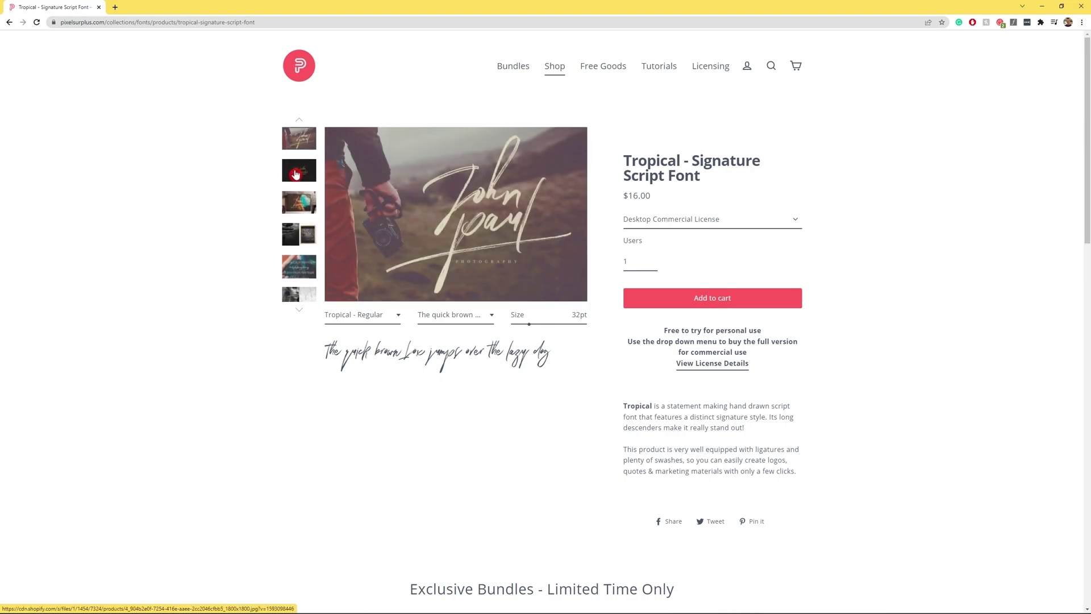
left_click(295, 172)
left_click(296, 172)
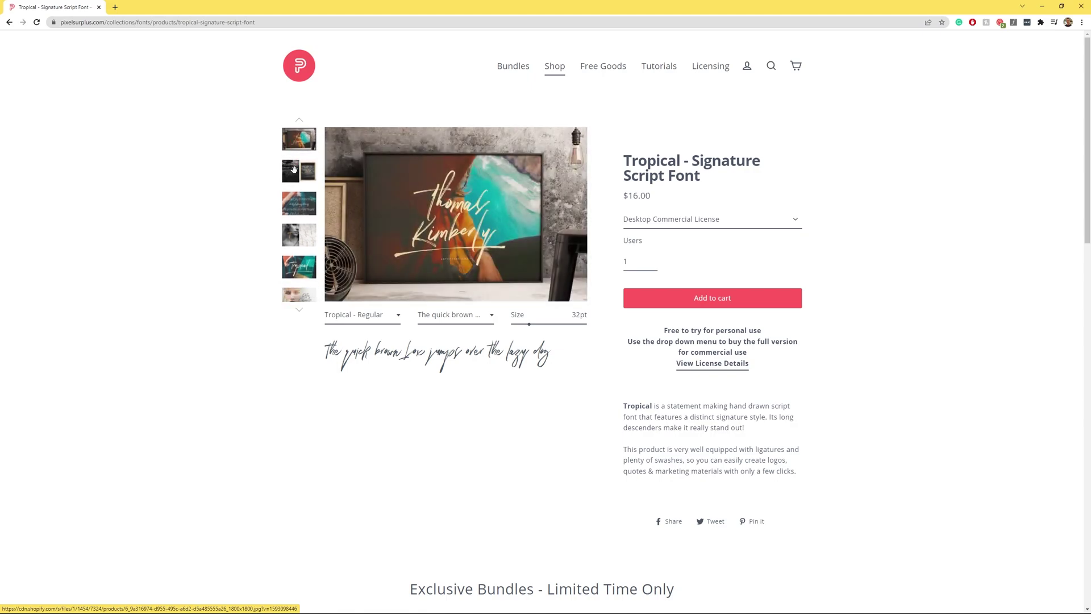
left_click(295, 170)
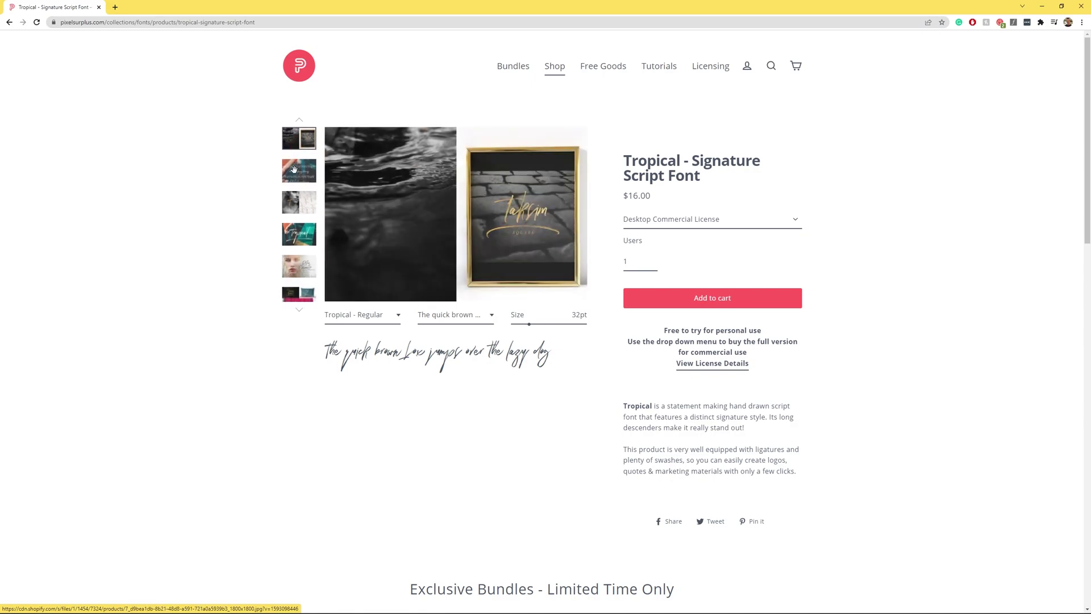
Step: View the Tropical character chart and add the font to the cart at $16.00
left_click(296, 173)
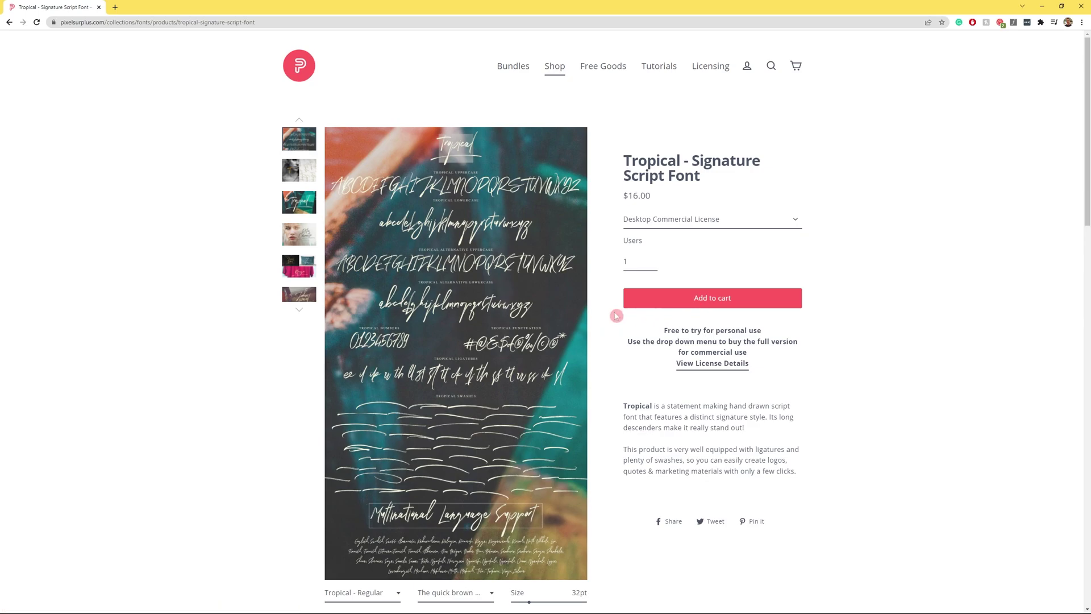
scroll(727, 237, "down", 1)
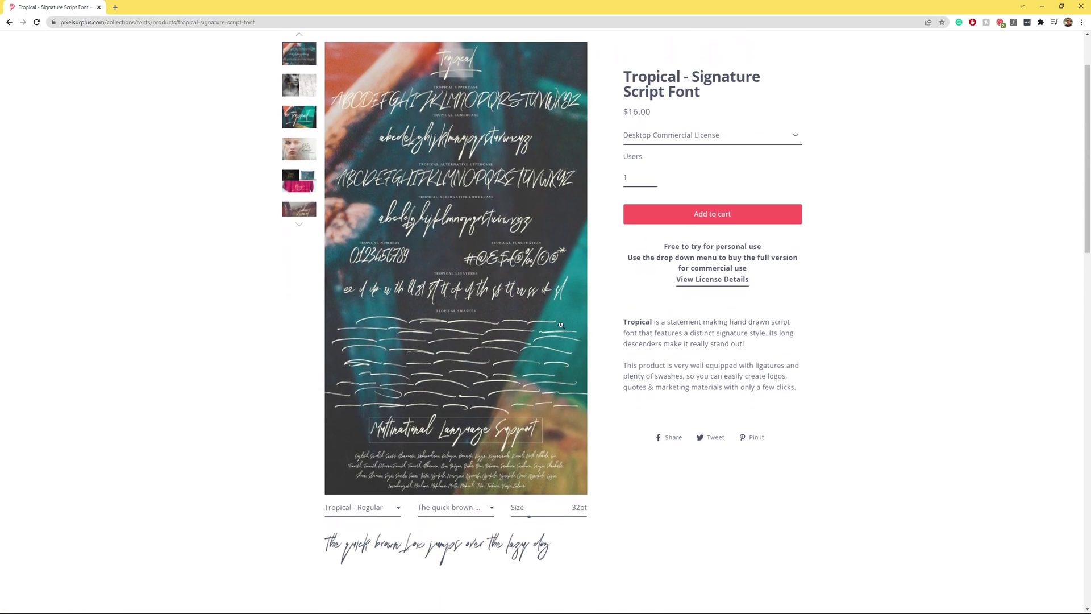
left_click(732, 222)
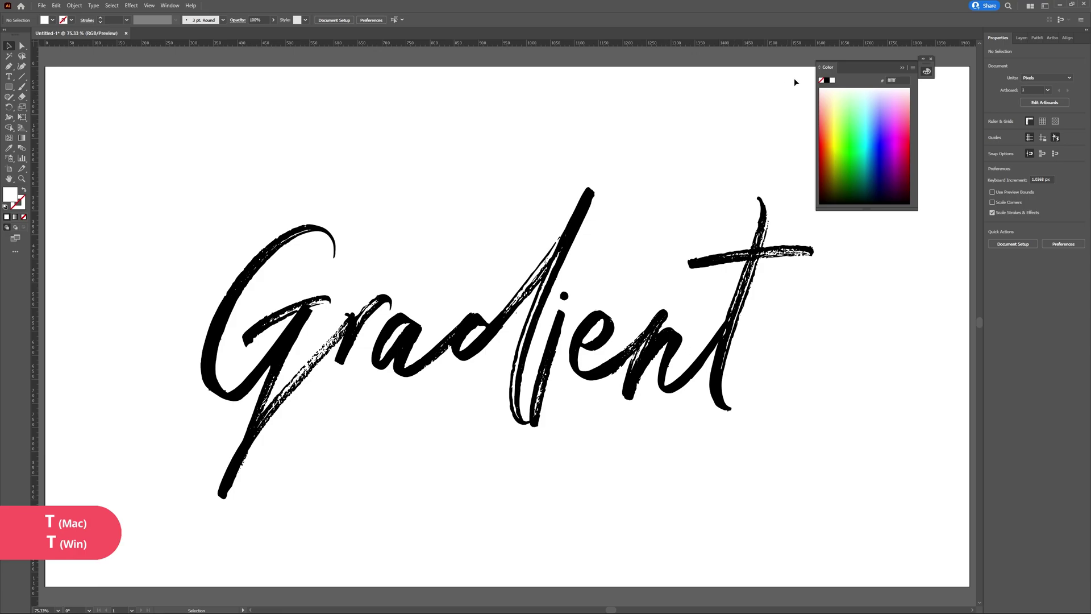
Step: Close the Color panel, leaving the Gradient text deselected
left_click(932, 64)
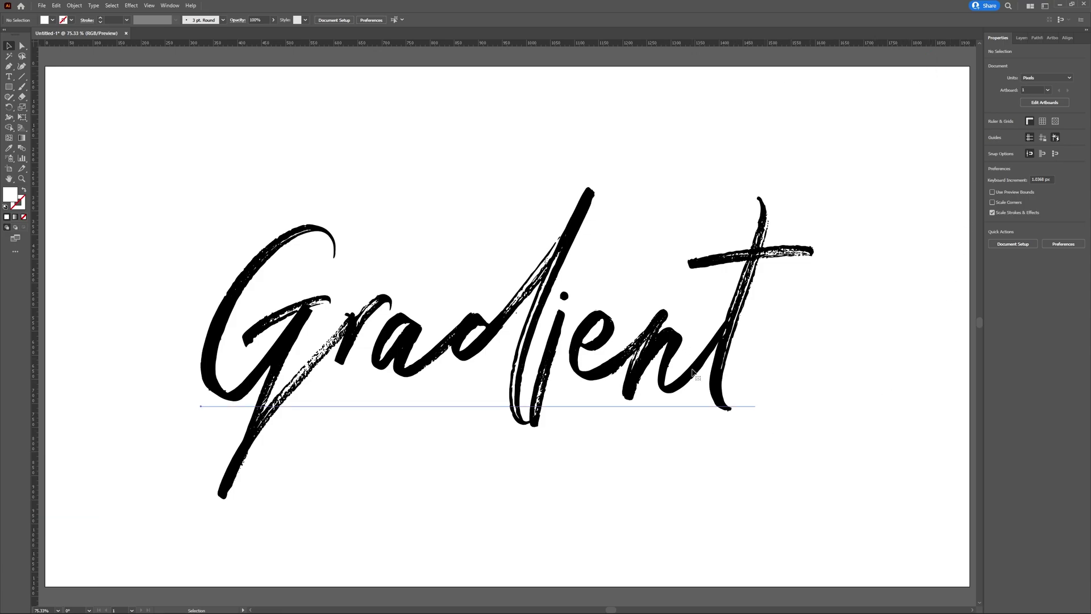
left_click(722, 389)
left_click(879, 373)
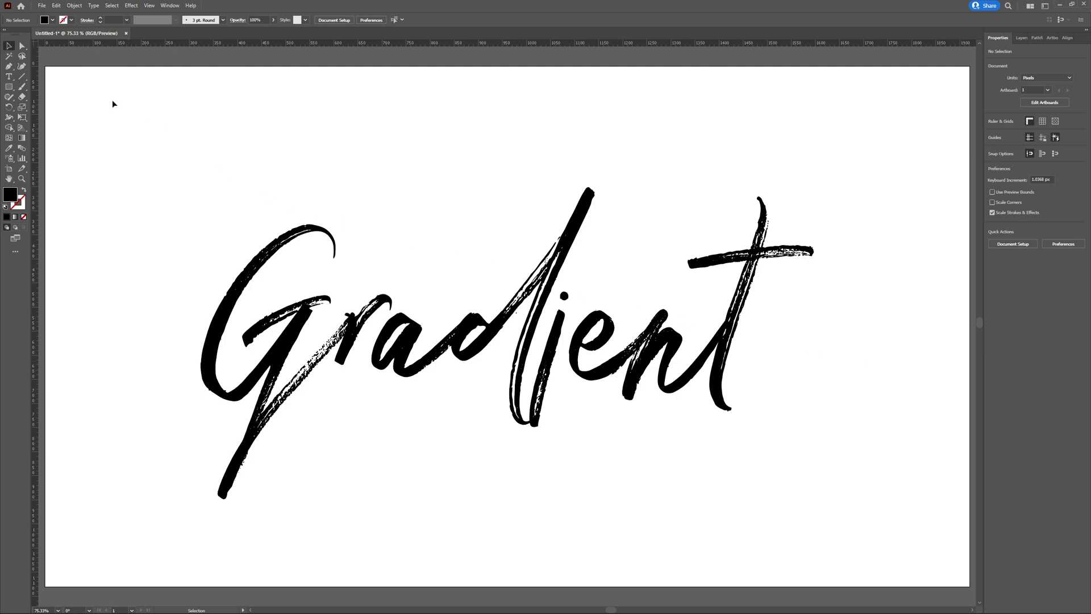
Step: Draw a scratch square, fill it with a white-to-black gradient, then delete it
key("m")
left_click_drag(82, 97, 205, 220)
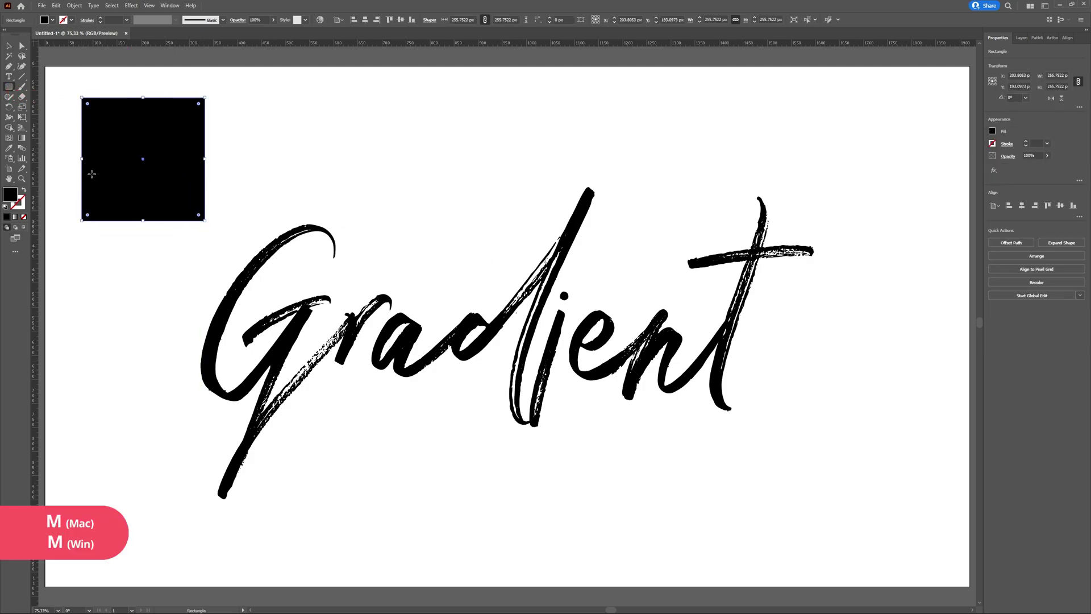
key("g")
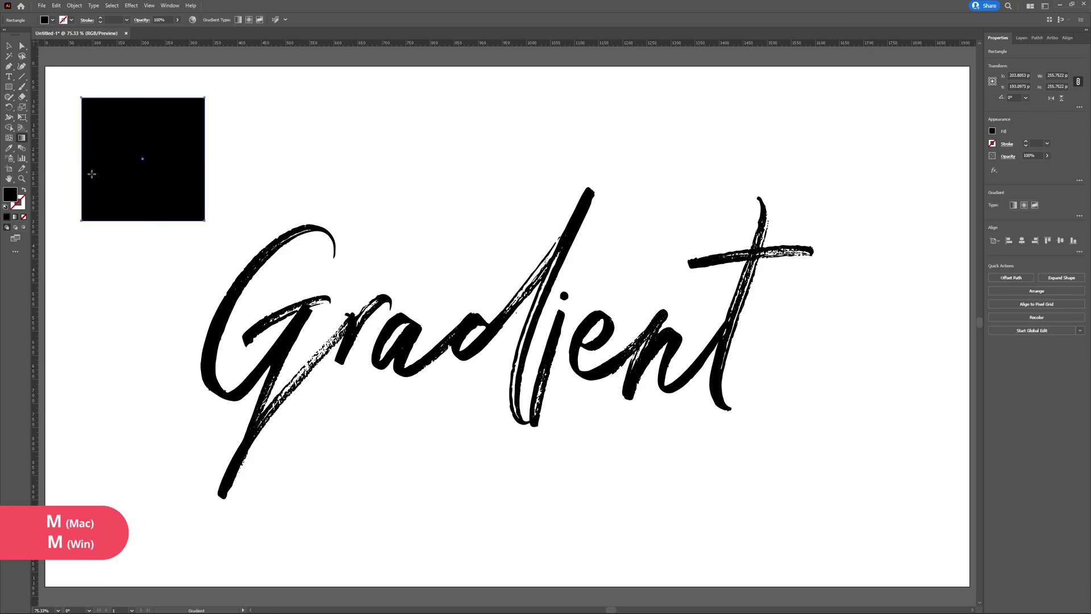
left_click(125, 165)
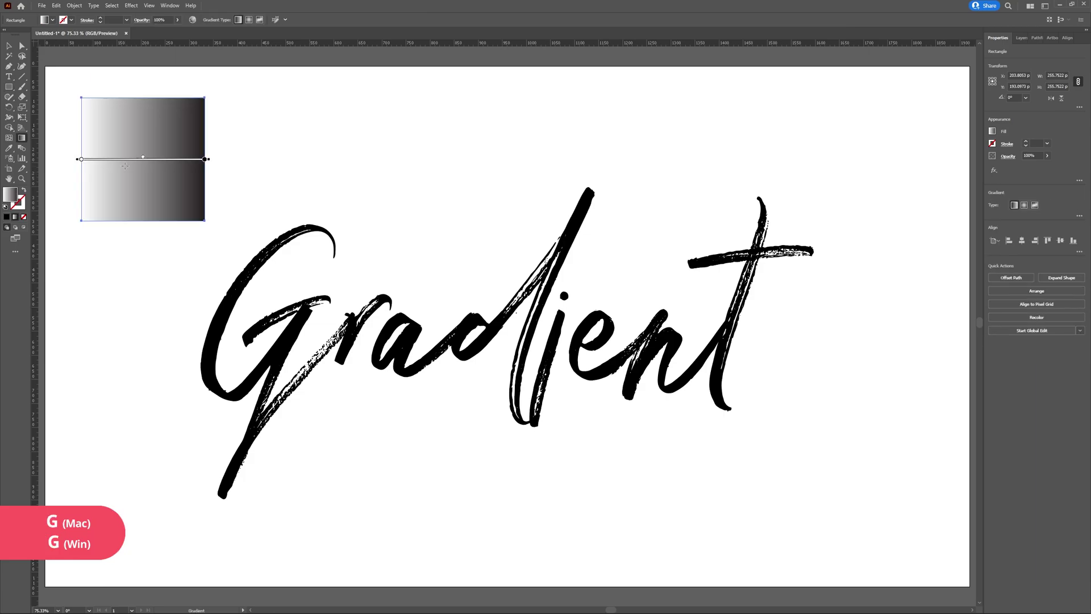
key("v")
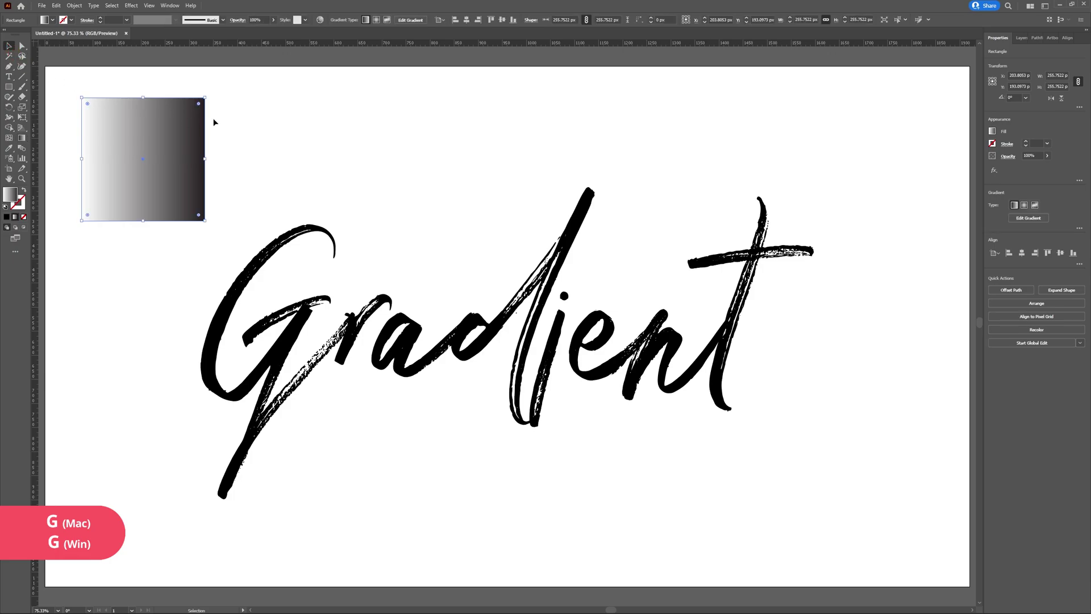
key("Delete")
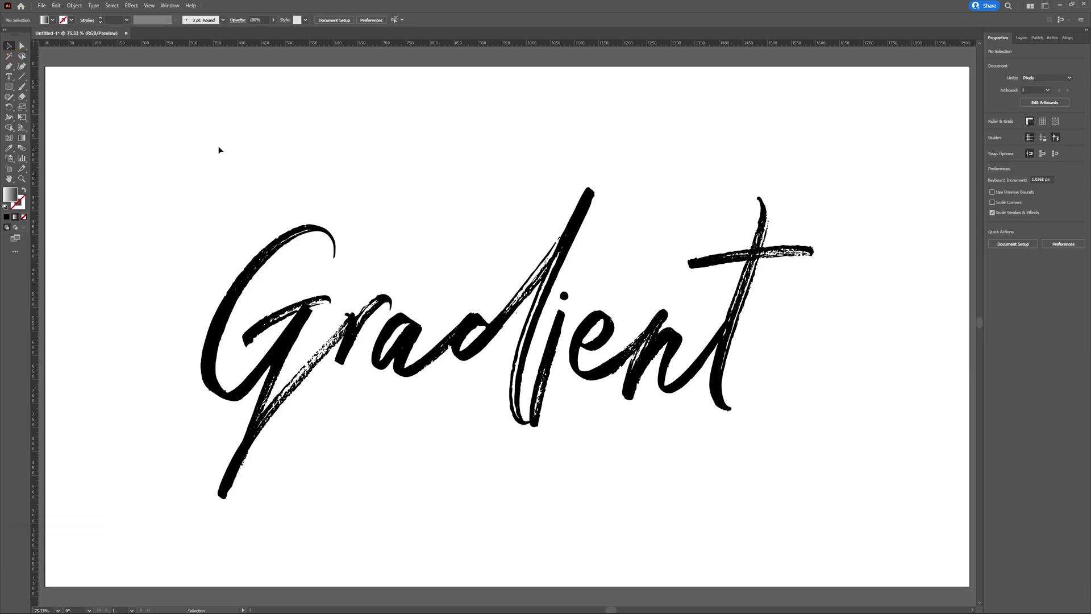
Step: Show the Appearance panel and then the Gradient panel from the Window menu
left_click(368, 327)
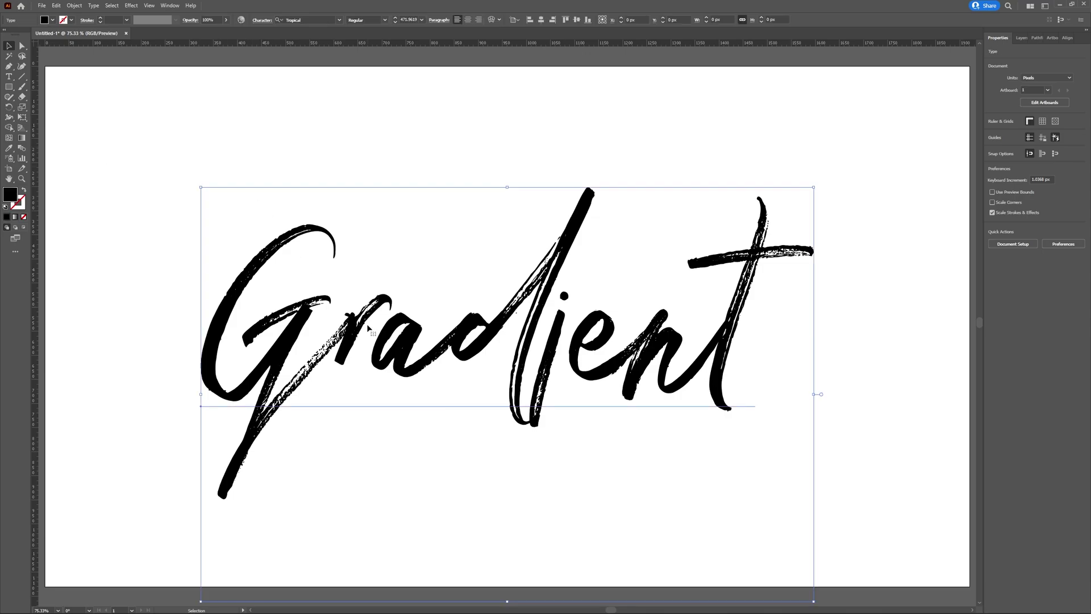
left_click(146, 249)
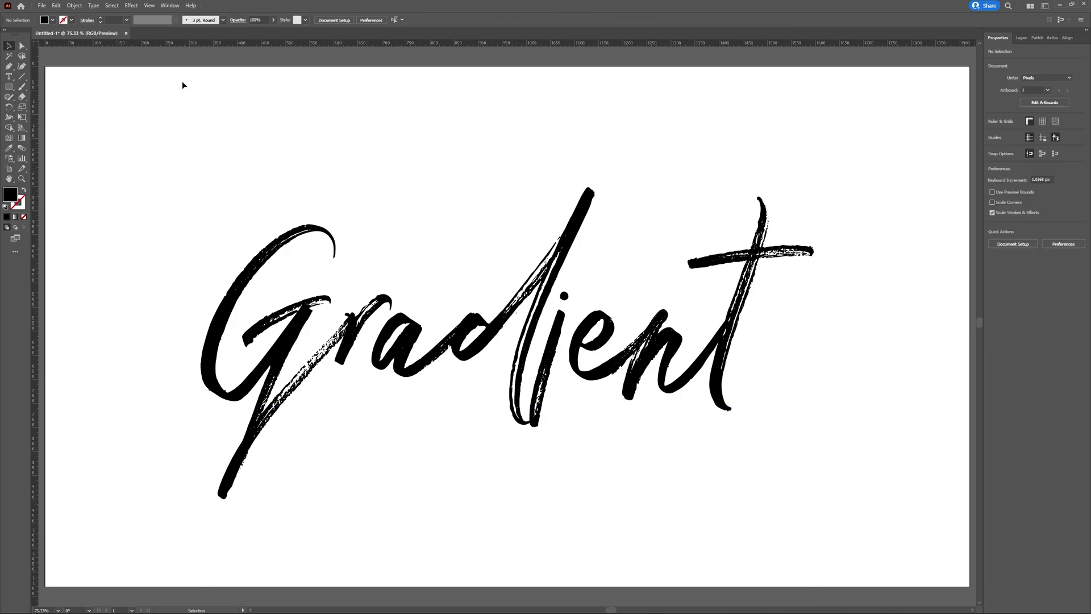
left_click(166, 5)
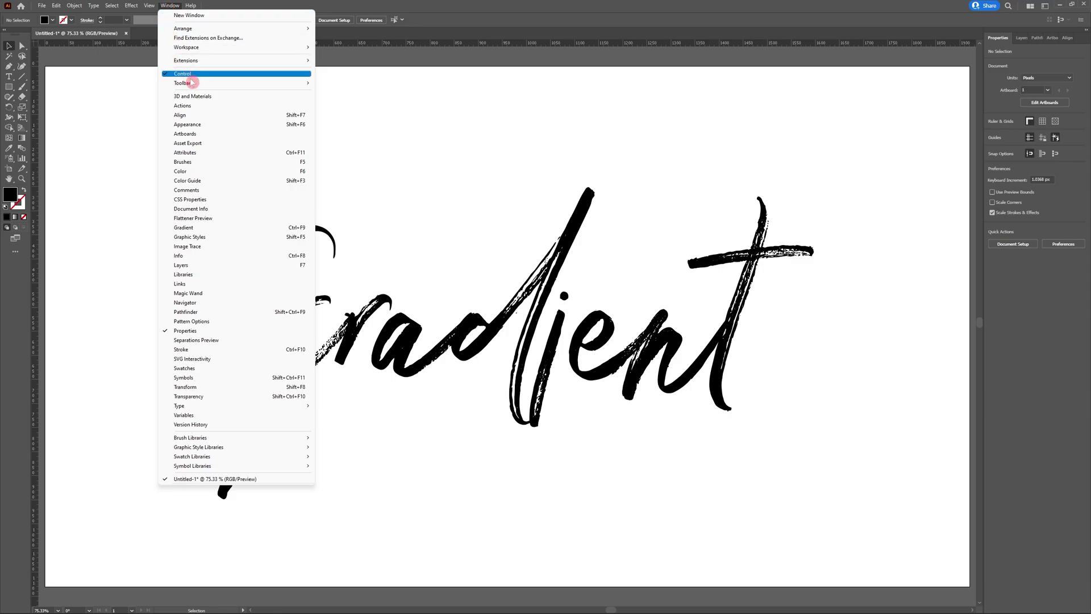
left_click(214, 124)
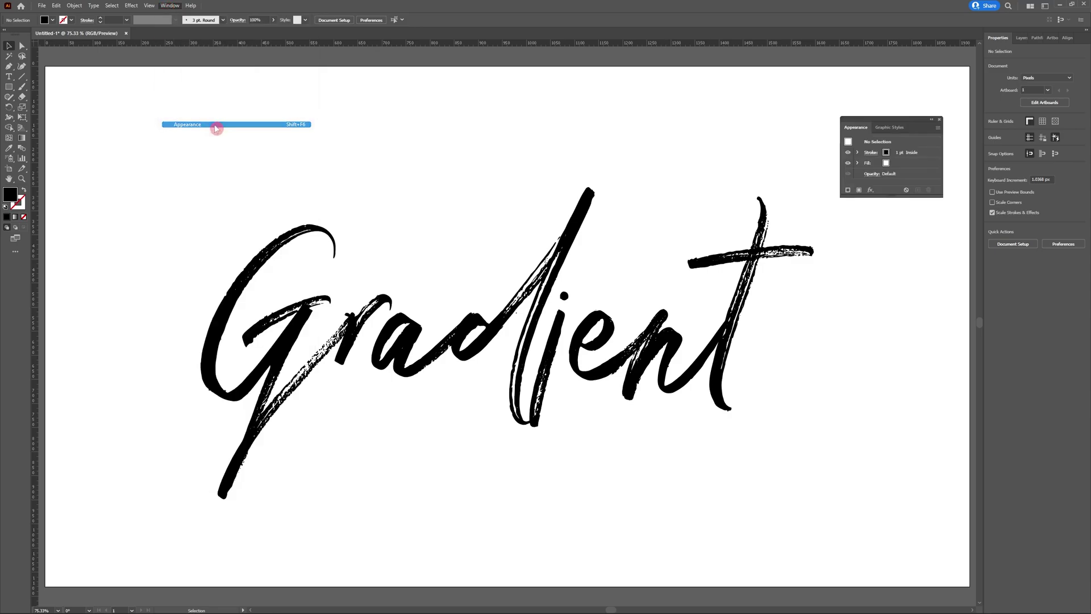
left_click(170, 5)
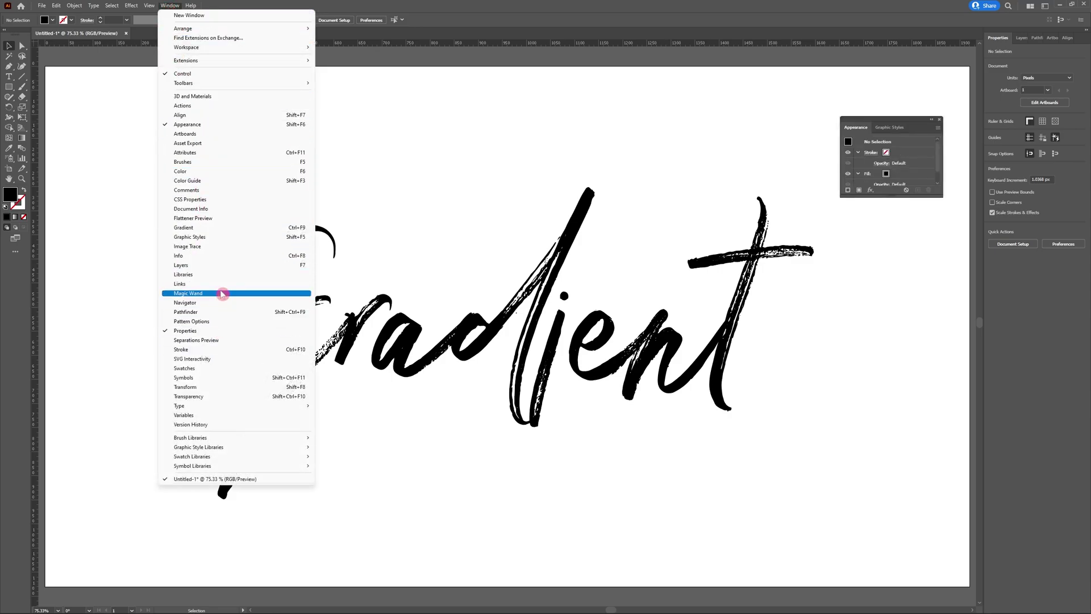
left_click(216, 228)
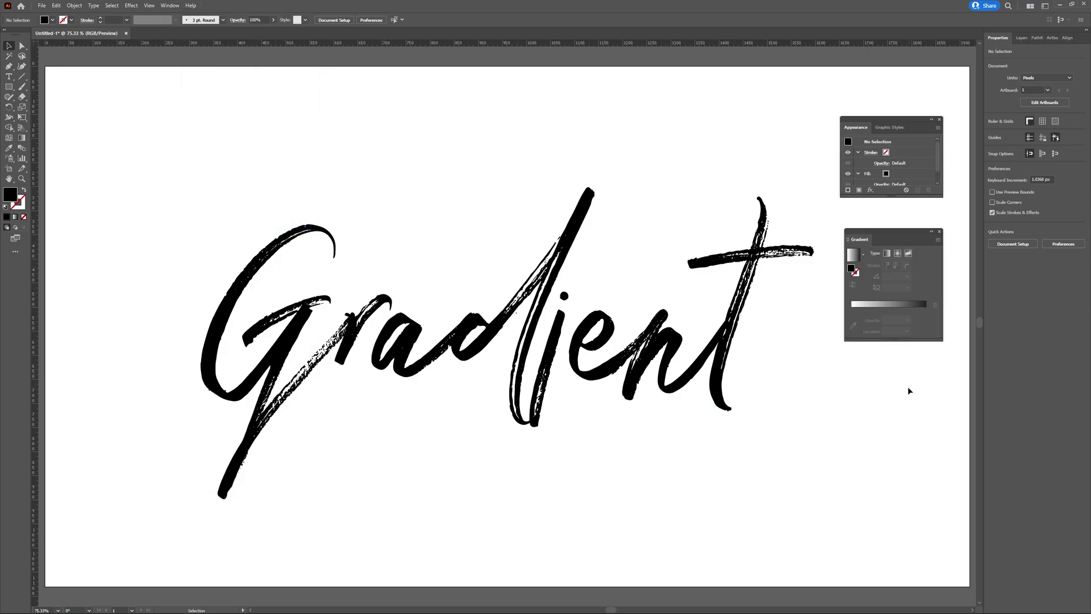
Step: Select the Gradient text and set its fill to None so the lettering disappears
key("v")
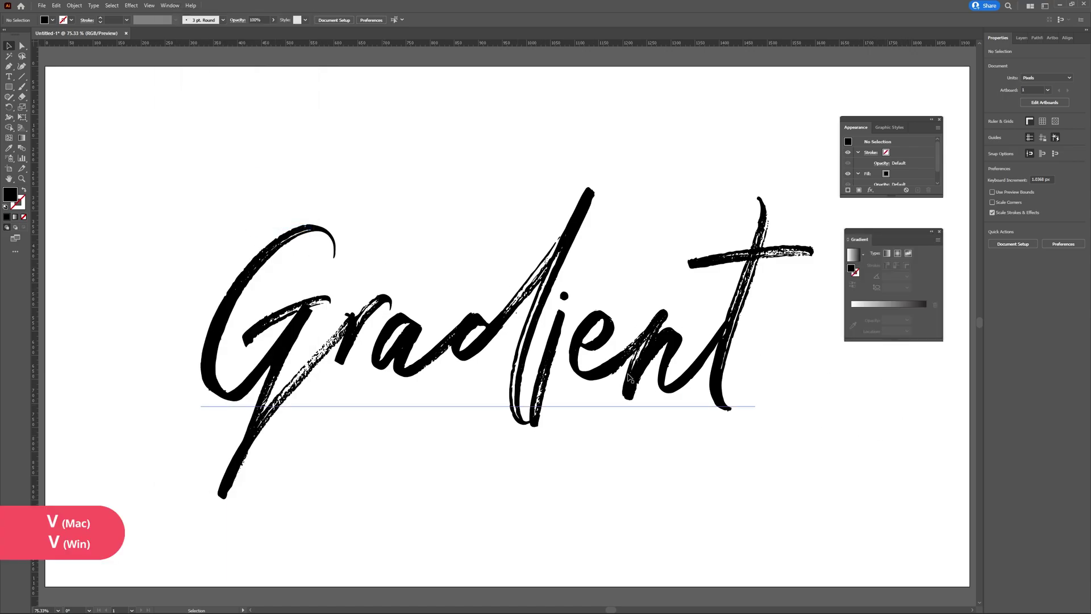
left_click(629, 381)
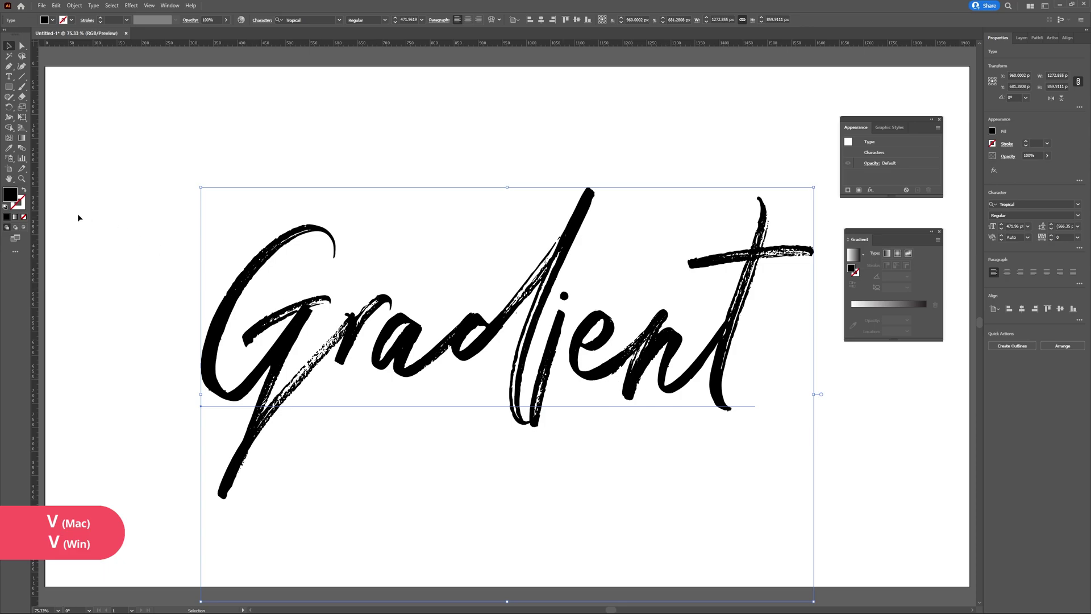
left_click(10, 195)
left_click(24, 216)
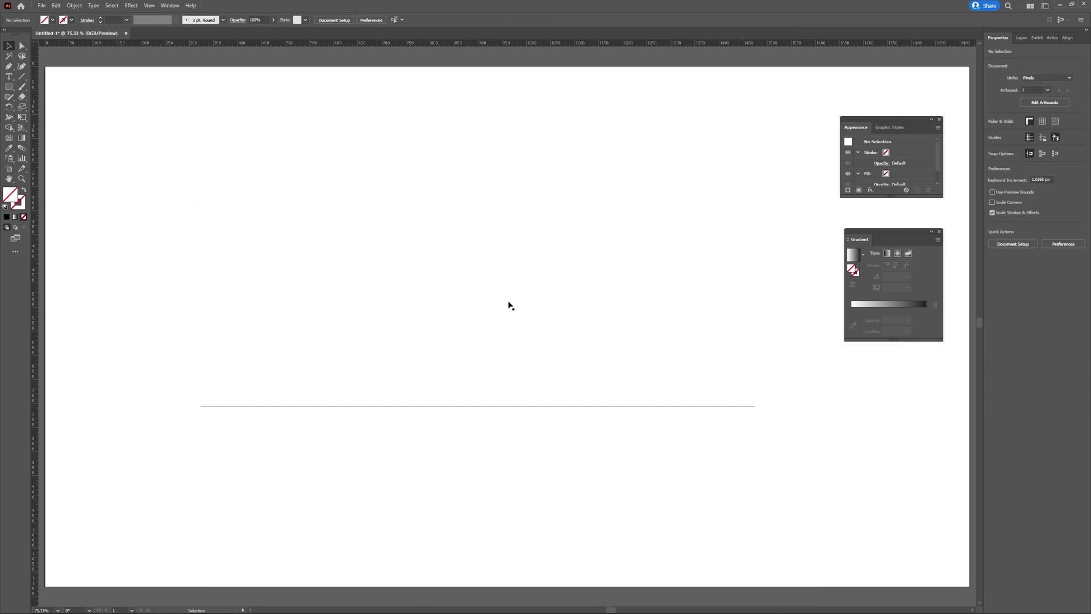
left_click(879, 197)
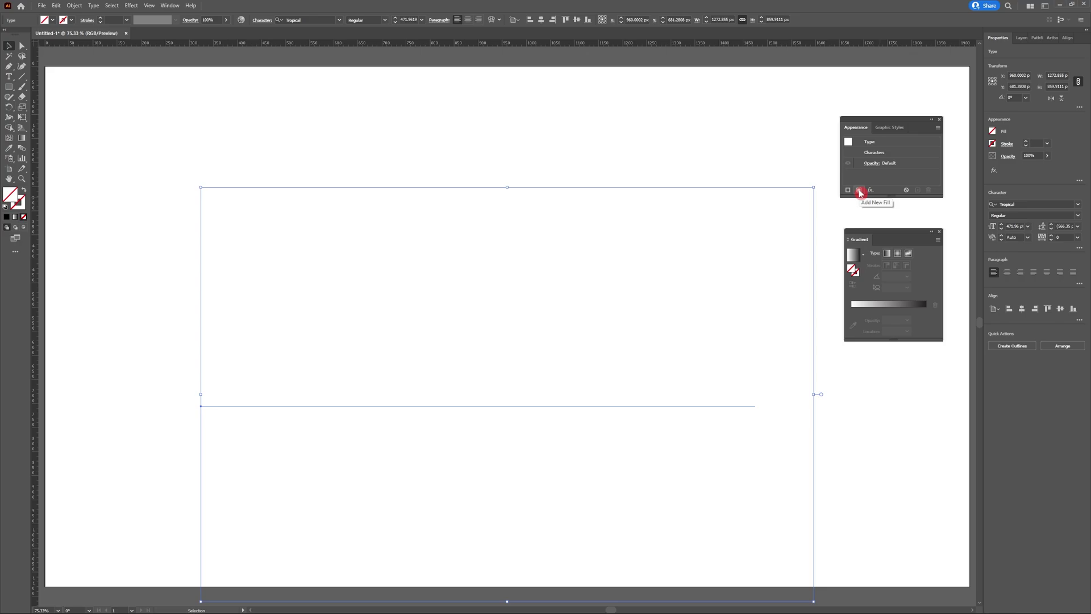
Step: Add a new fill in the Appearance panel using the White, Black gradient swatch
left_click(859, 191)
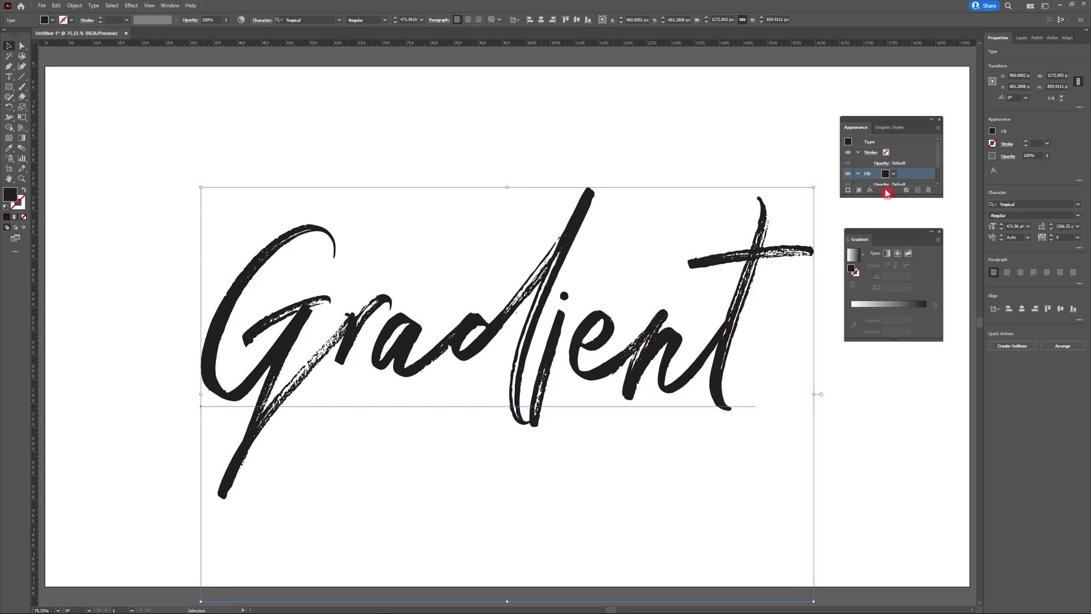
left_click(893, 176)
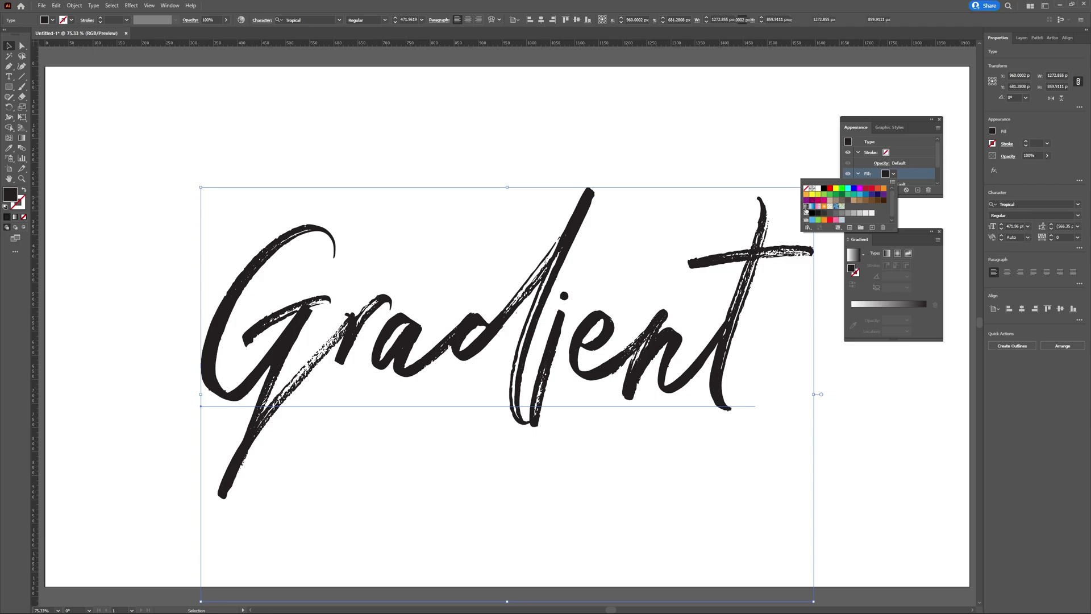
left_click(806, 208)
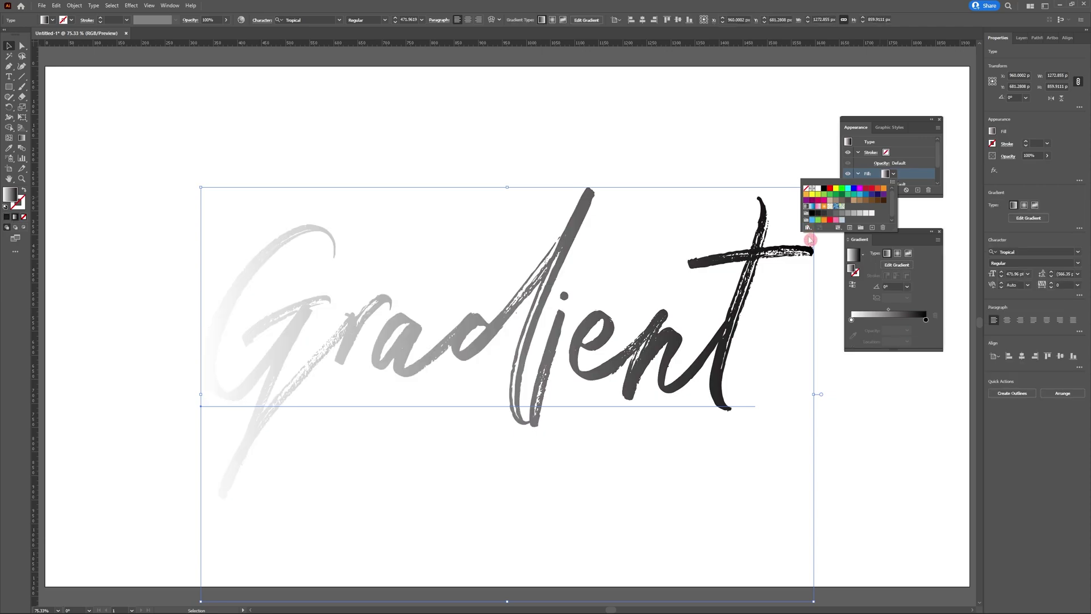
left_click(926, 208)
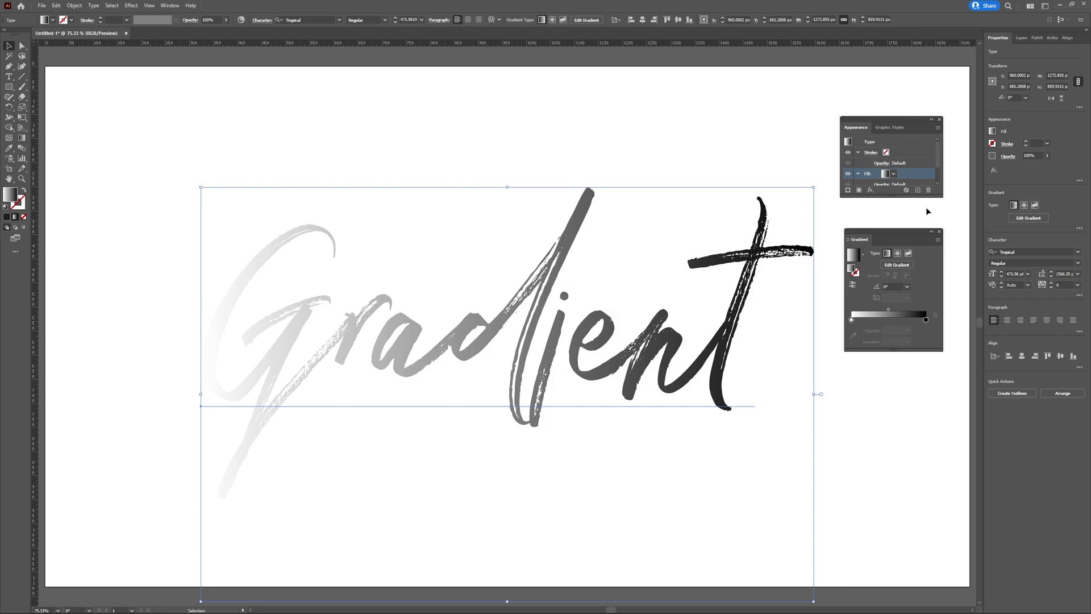
left_click(890, 434)
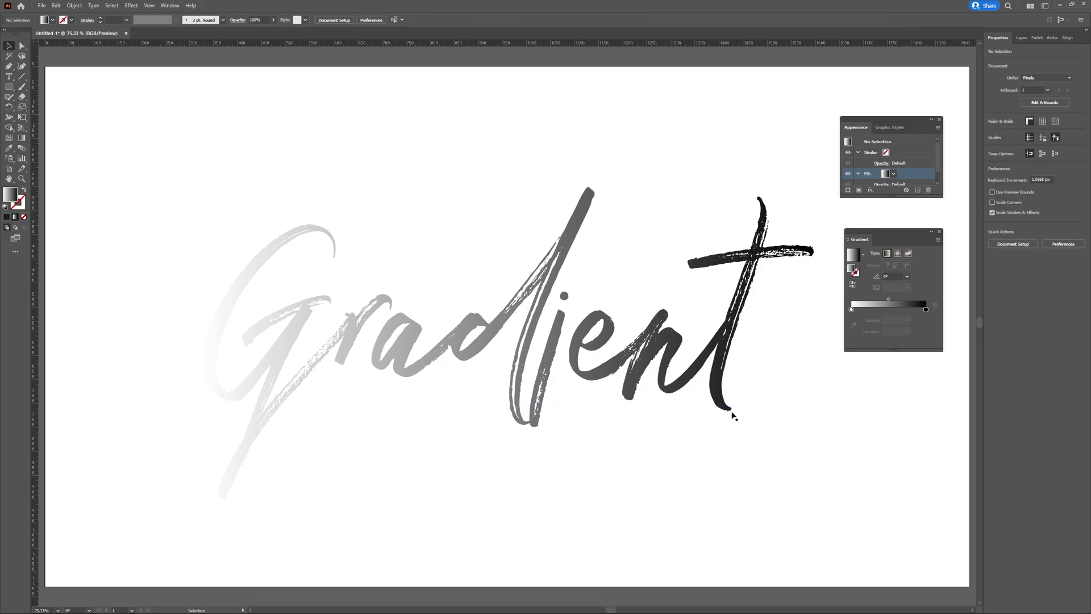
Step: Retype the 'n' in Gradient with the Type tool to confirm the text stays editable
left_click(695, 357)
key("t")
left_click(727, 349)
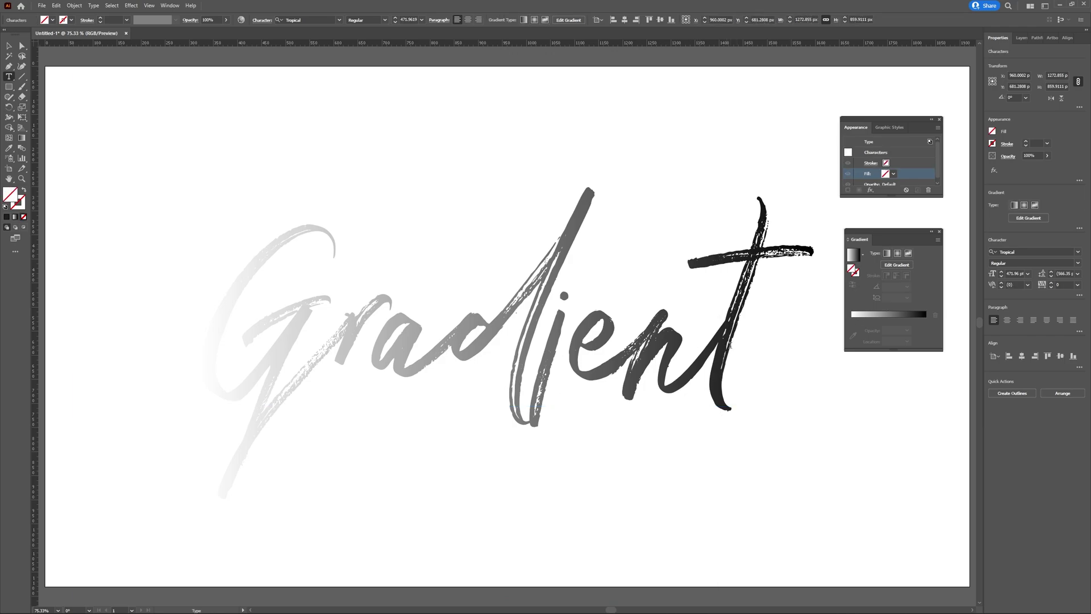
key("BackSpace")
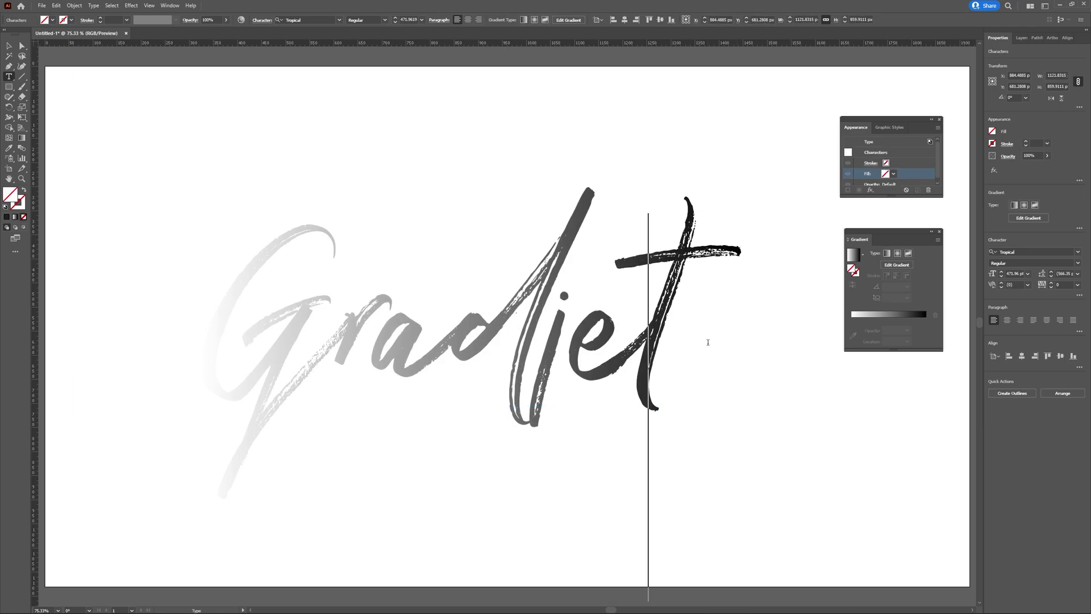
type("n")
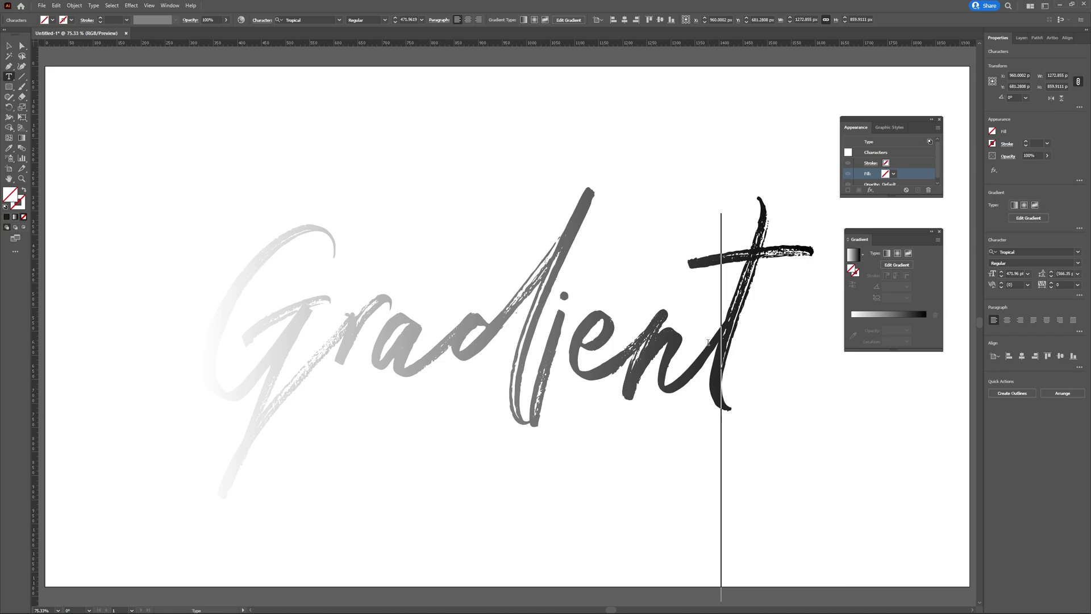
key("Escape")
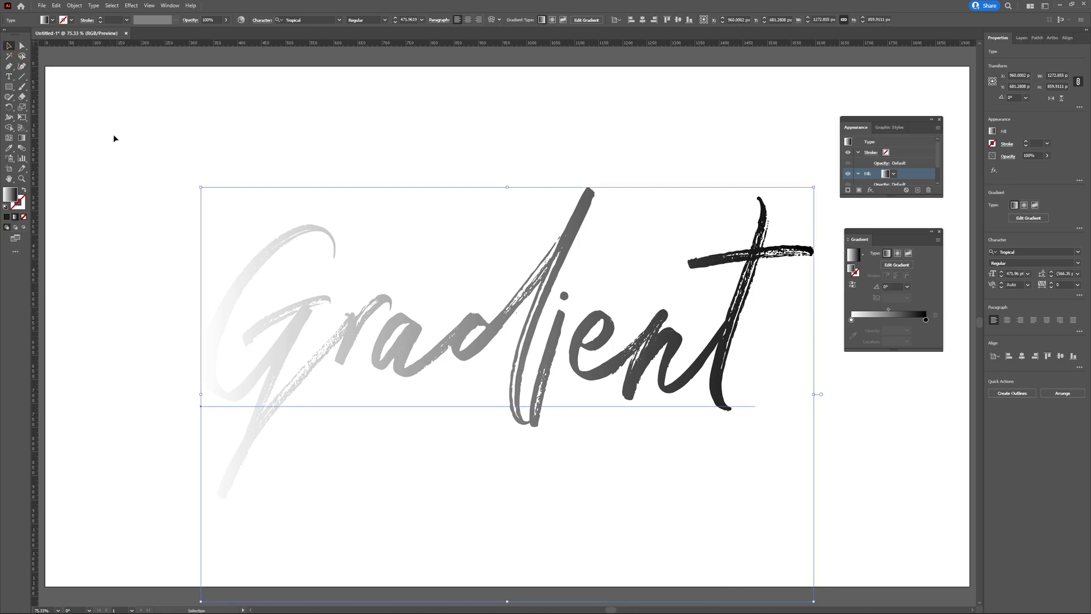
Step: Set the left gradient stop to light blue and the right stop to dark blue
double_click(852, 321)
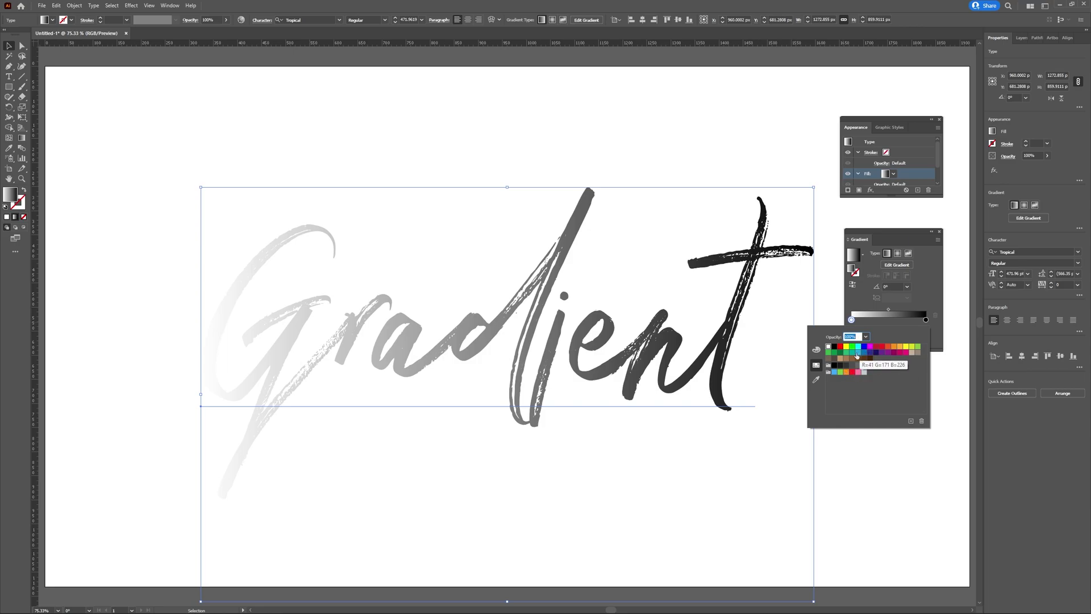
left_click(858, 352)
left_click(926, 320)
double_click(926, 320)
left_click(871, 353)
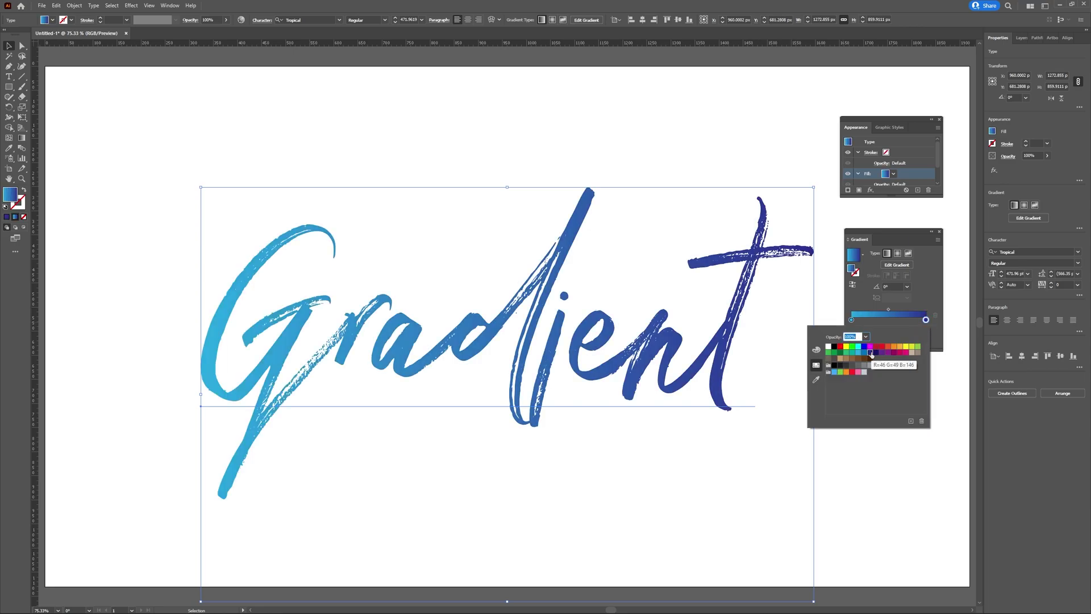
left_click(926, 318)
left_click(904, 398)
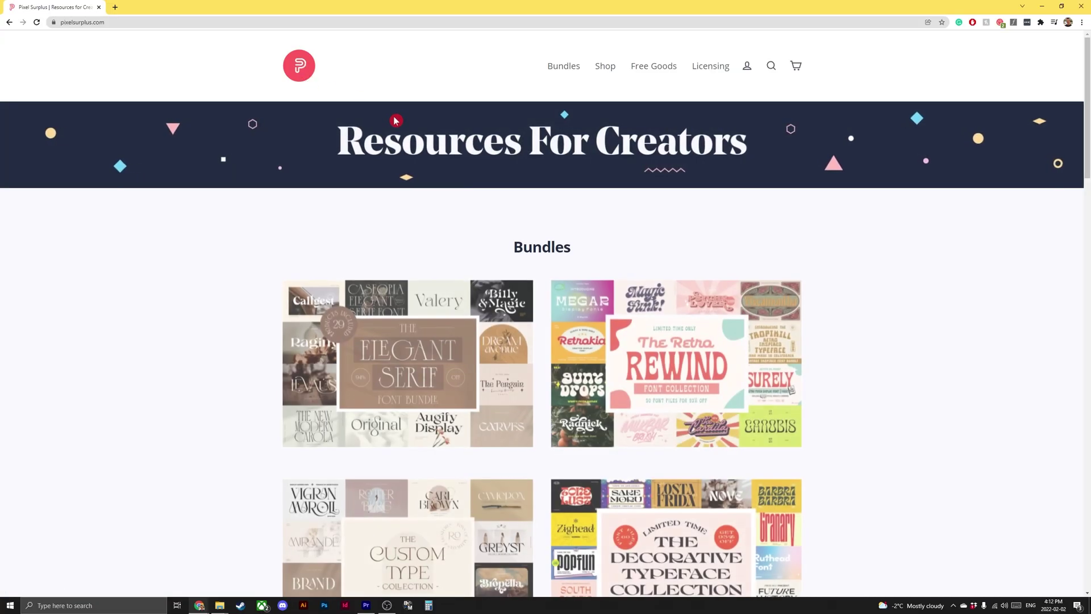
Step: Browse the free Fonts and Textures collections, then the Shop Fonts collection
mouse_move(638, 70)
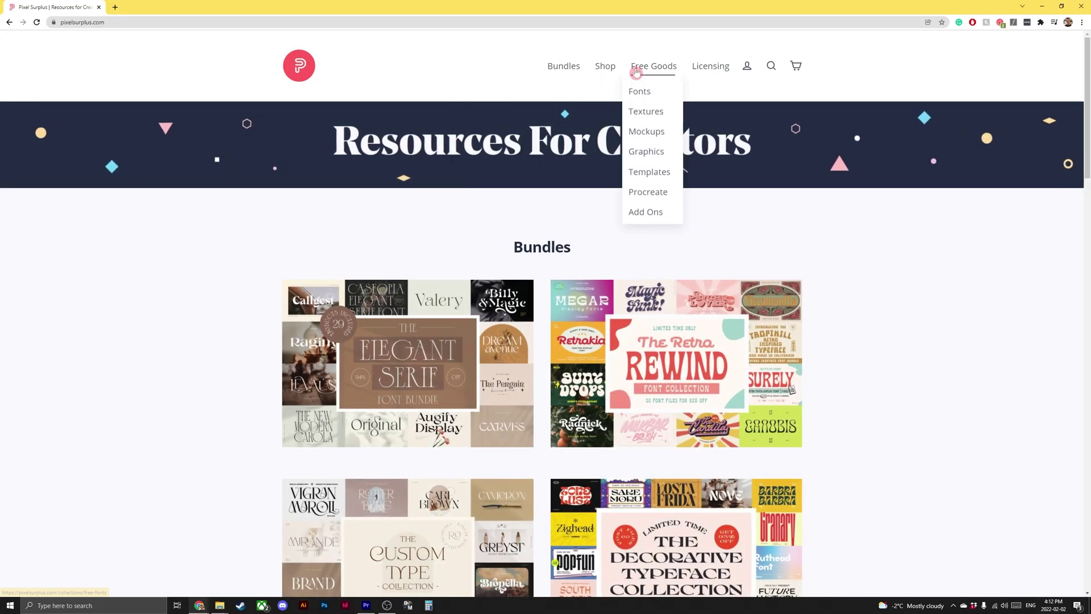
left_click(653, 91)
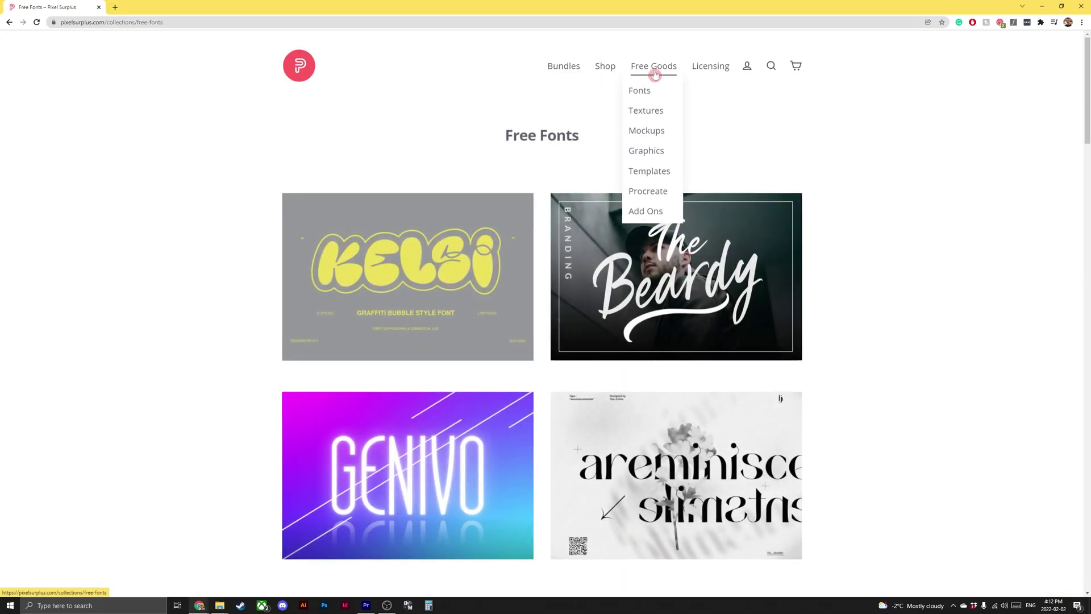
left_click(654, 115)
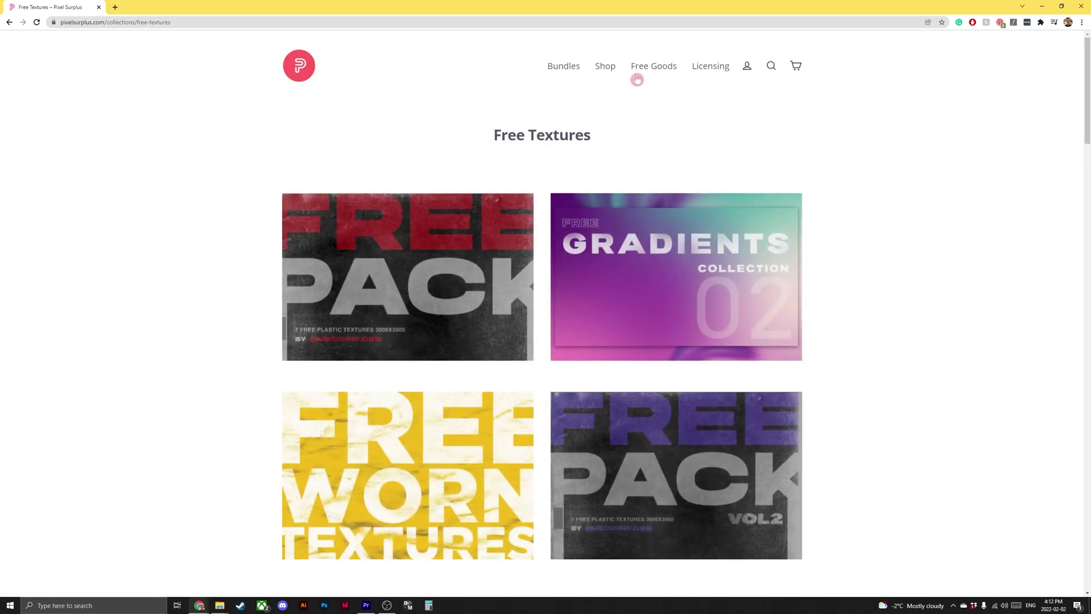
mouse_move(612, 80)
left_click(616, 112)
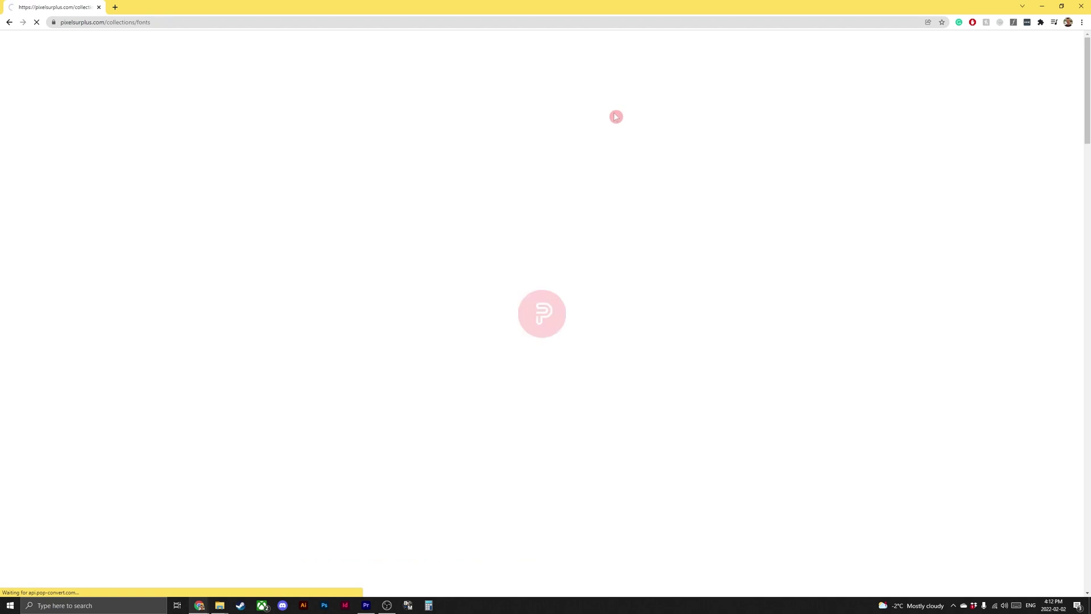
scroll(927, 174, "down", 3)
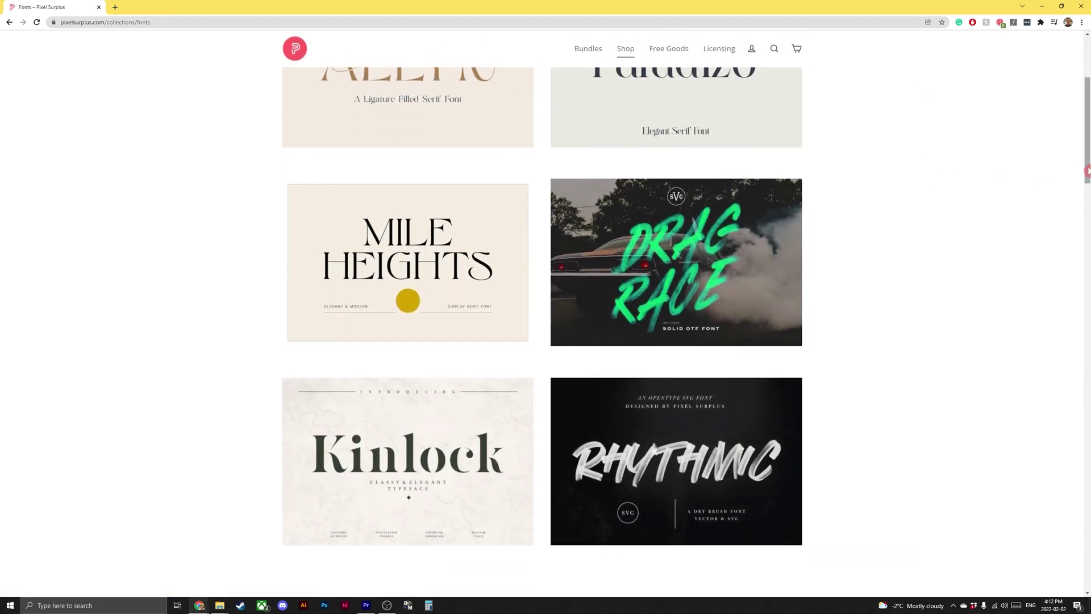
scroll(927, 174, "down", 2)
scroll(824, 104, "up", 5)
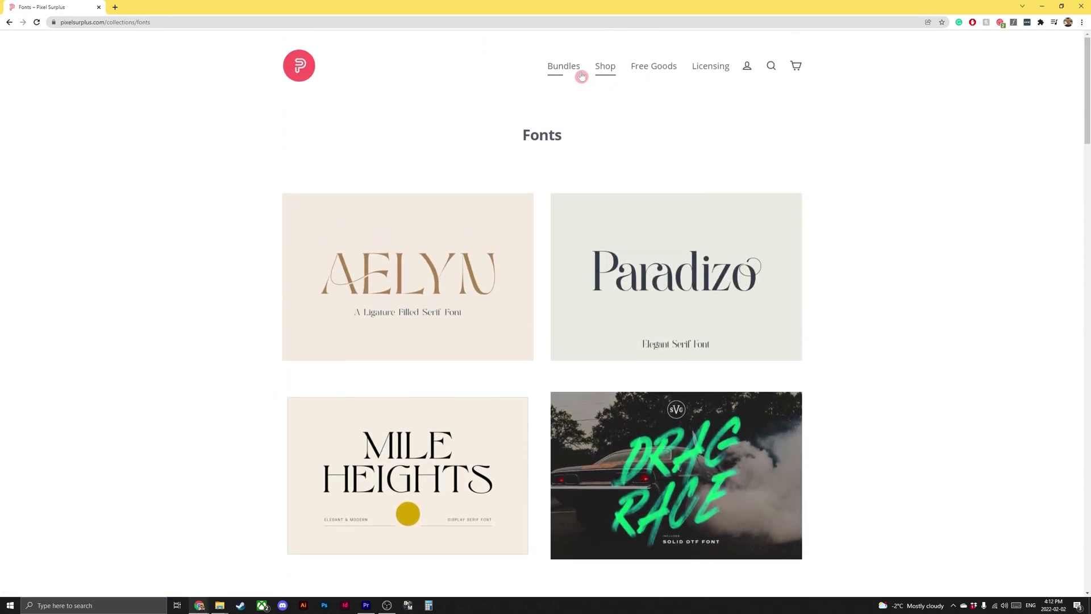
Step: Open the Bundles collection and view the Callgest, Caseopia, Valery and Raginy previews
left_click(577, 73)
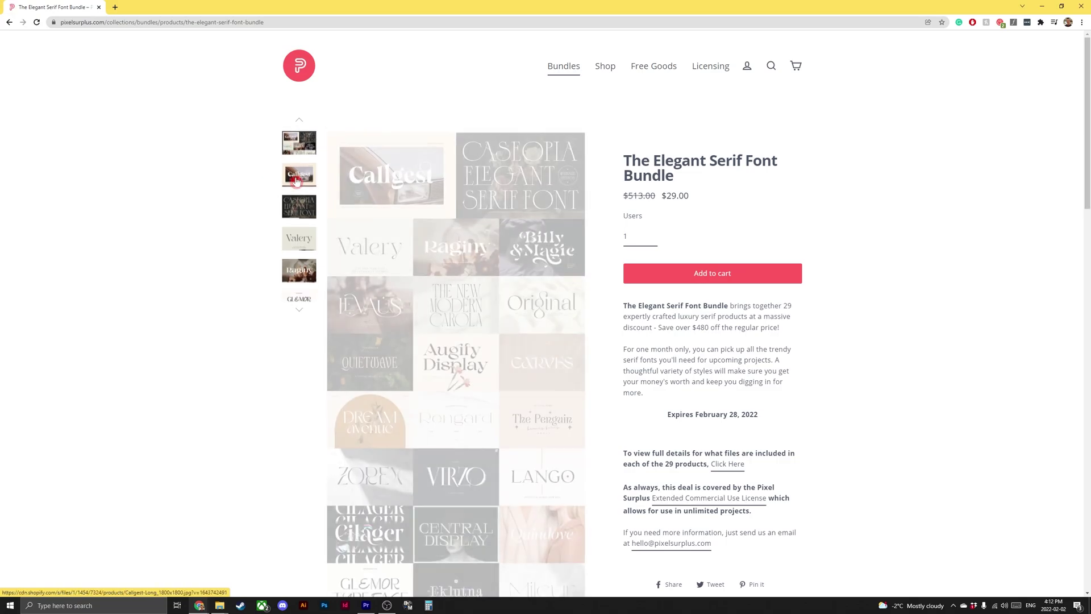
left_click(296, 181)
left_click(297, 180)
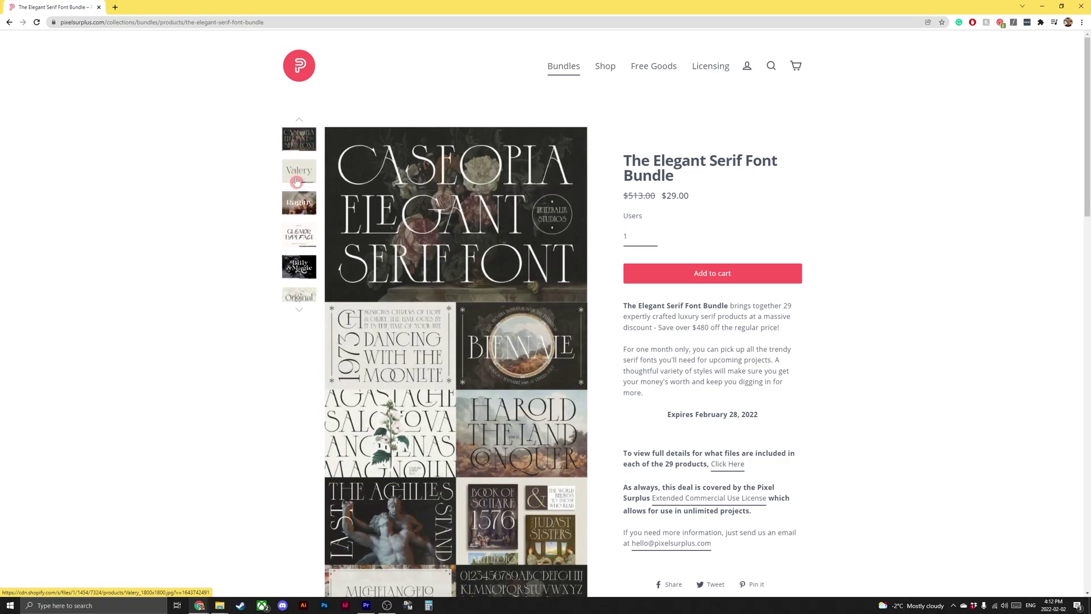
left_click(296, 178)
left_click(295, 175)
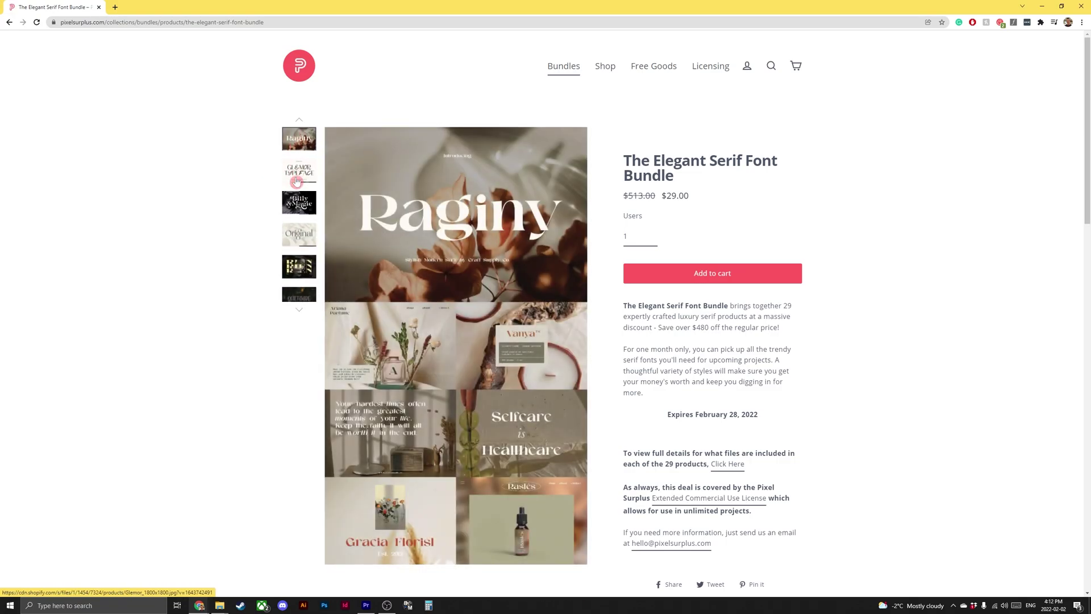